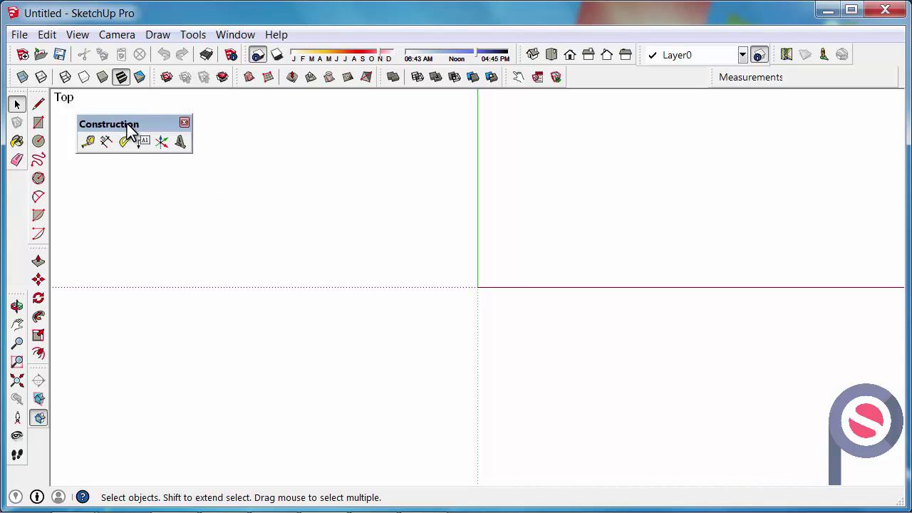
Step: Look through the View menu's toolbar list, then dismiss it
left_click(77, 35)
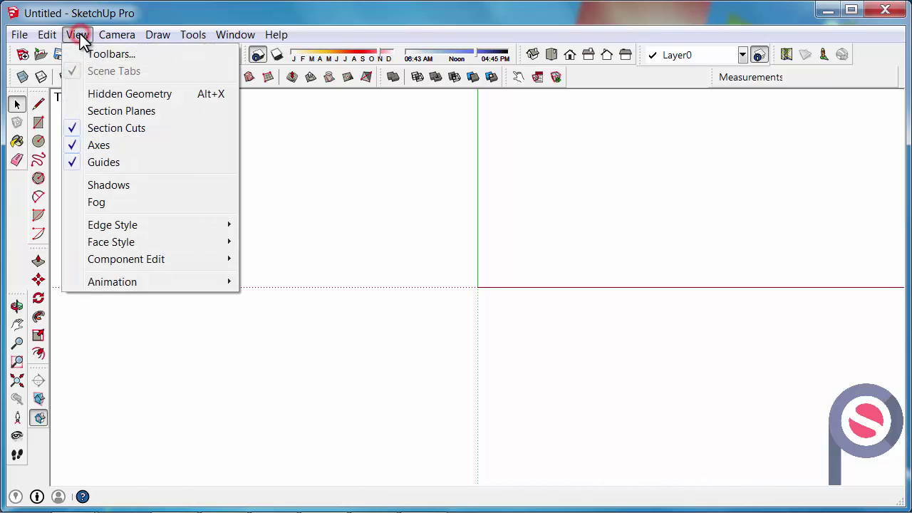
left_click(87, 52)
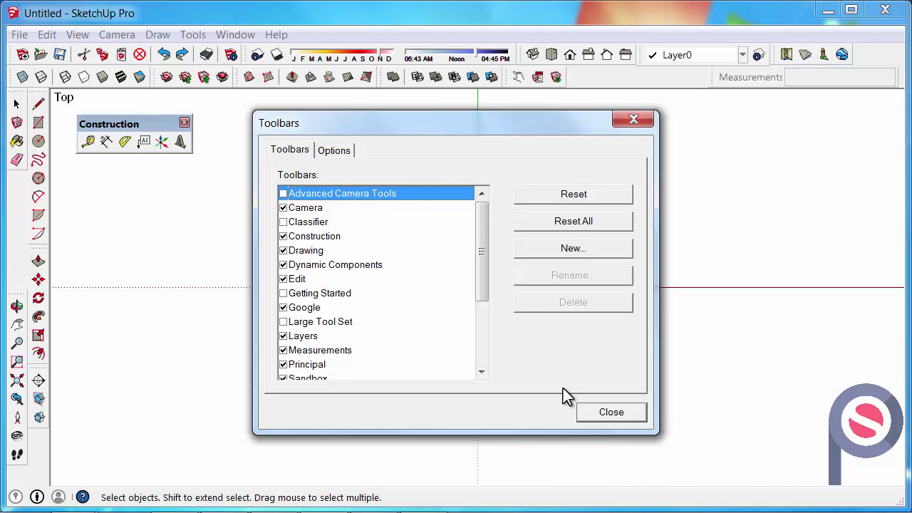
left_click(610, 414)
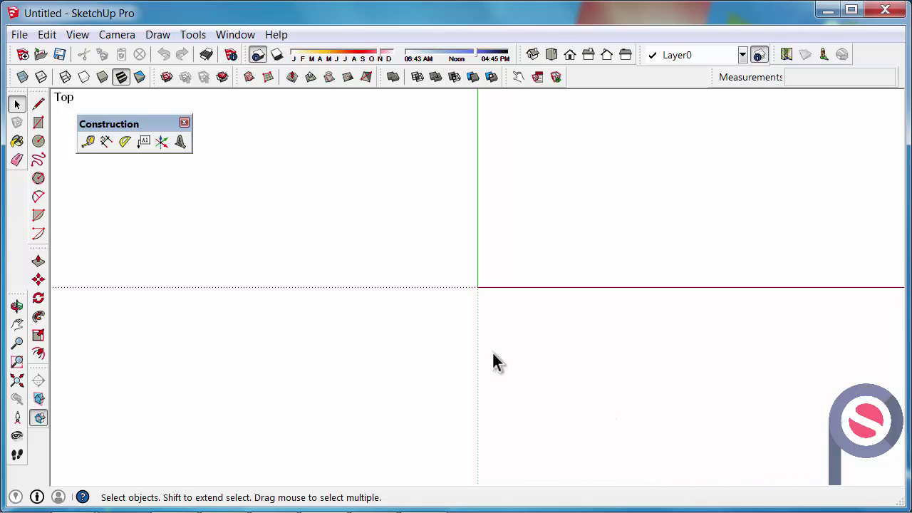
Step: Draw a 14000,8000 rectangle from the origin with the Rectangle tool
left_click(38, 121)
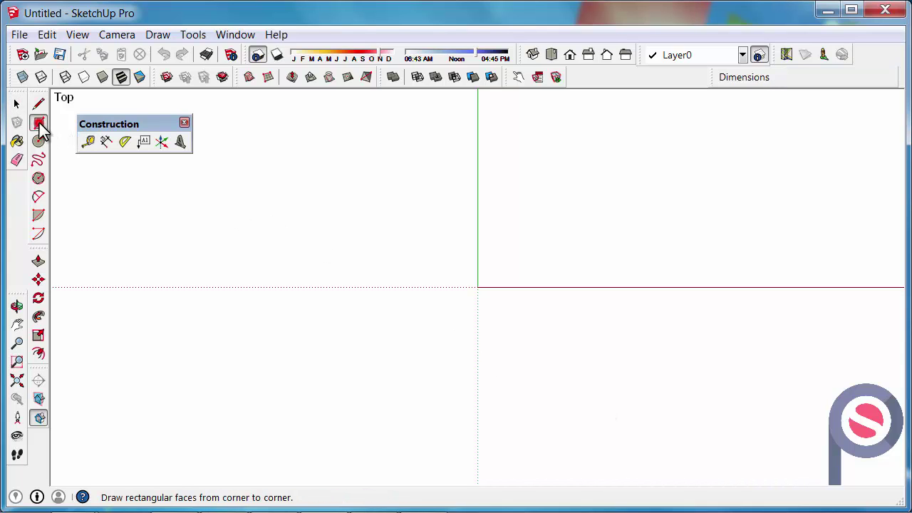
left_click(478, 286)
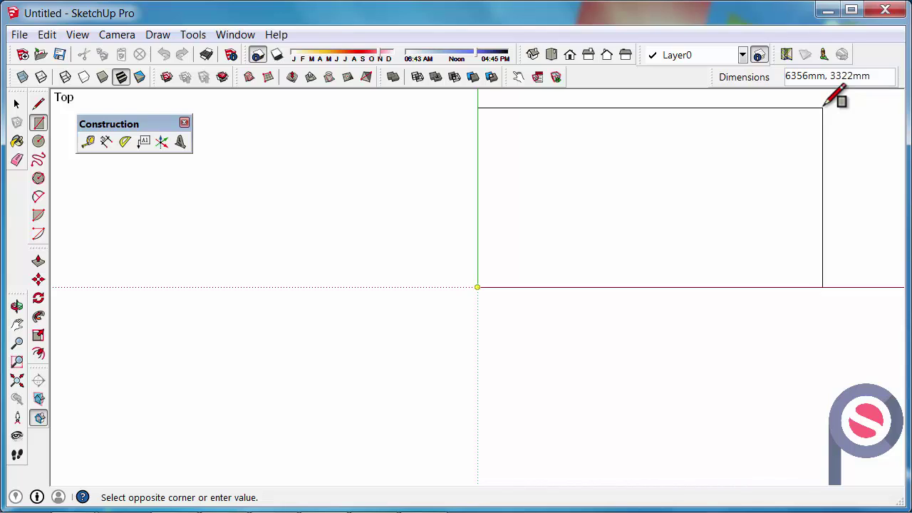
type("14000,")
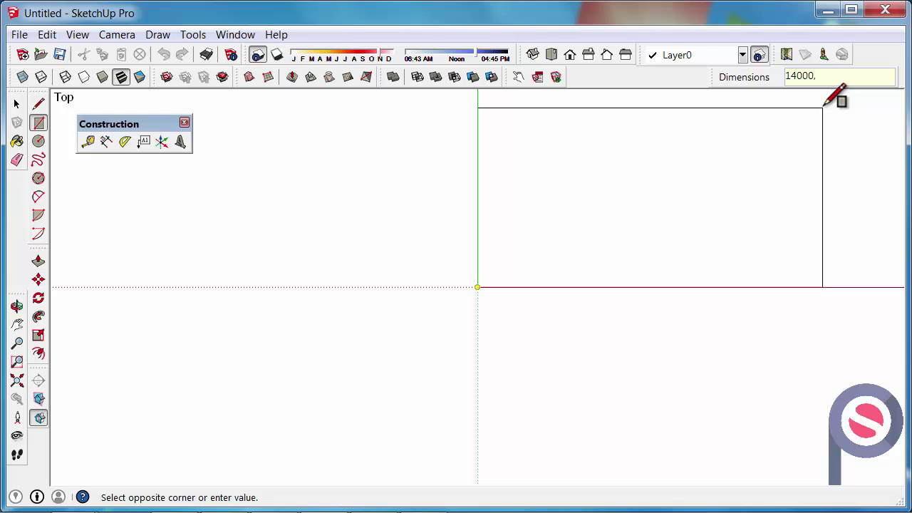
type("8000")
key("Return")
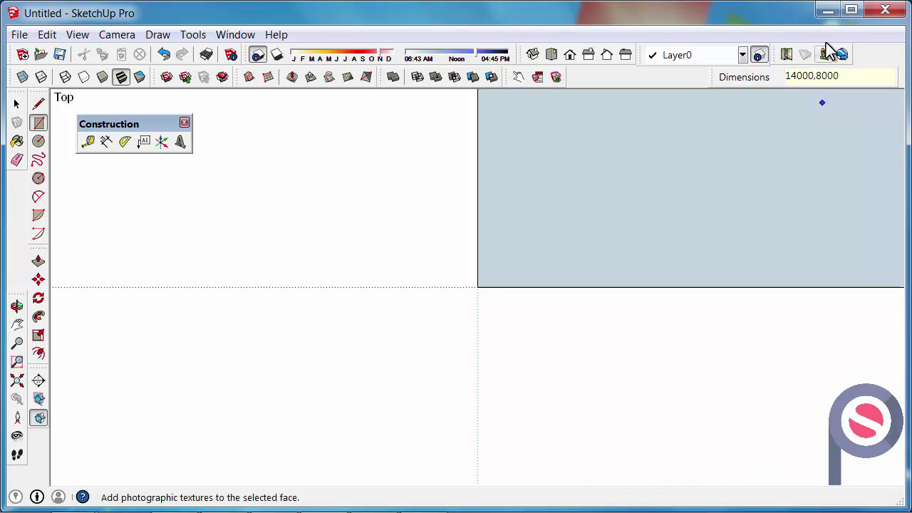
scroll(403, 321, "down", 3)
Step: Push/pull the rectangle face up 2000 mm into a solid box, then return to Select
middle_click_drag(412, 348, 306, 200)
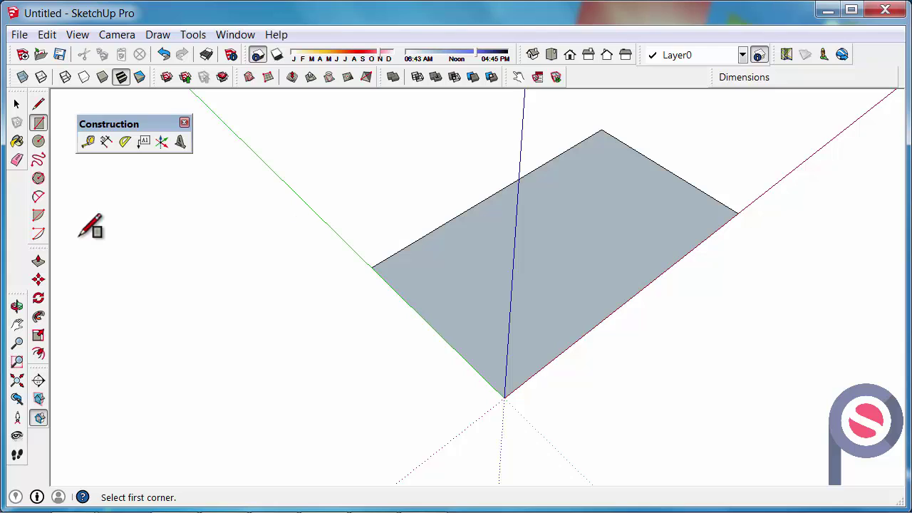
left_click(39, 261)
left_click(498, 317)
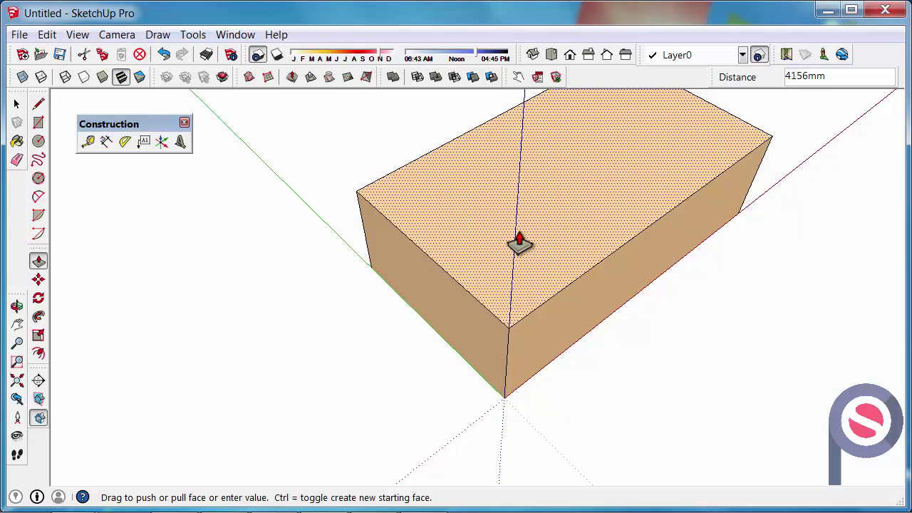
type("2000")
key("Return")
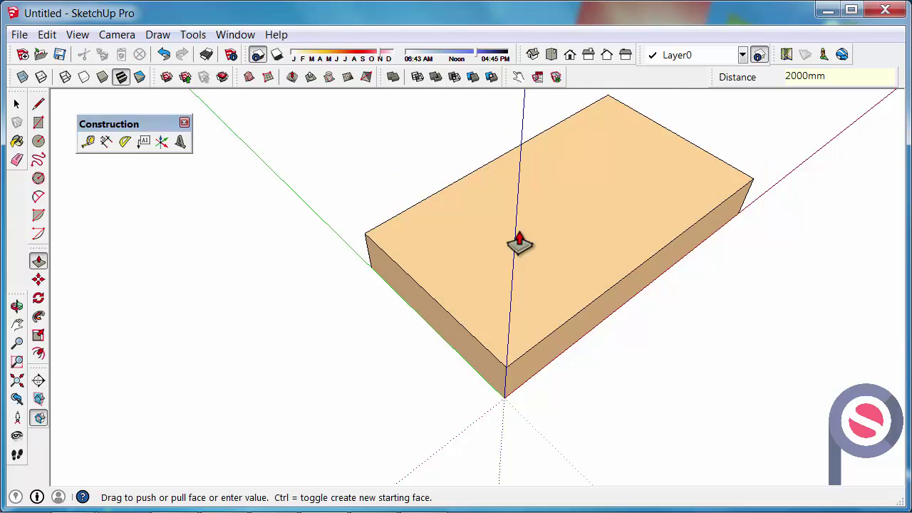
middle_click_drag(418, 320, 497, 295)
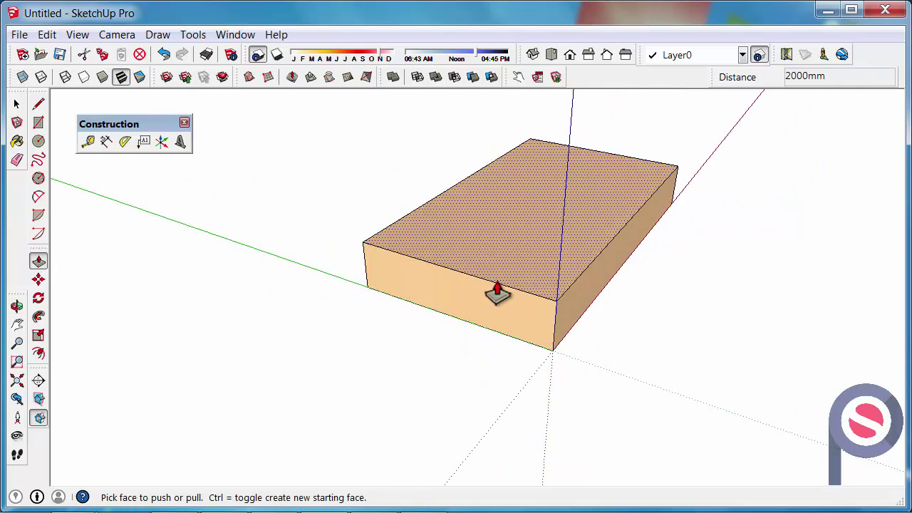
scroll(495, 294, "up", 3)
key("space")
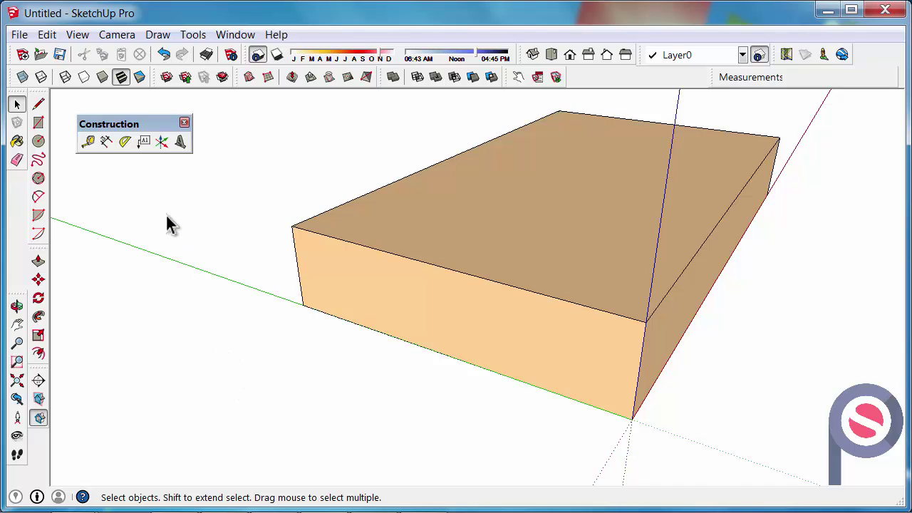
Step: Activate the Protractor tool for angled guide lines
left_click(126, 141)
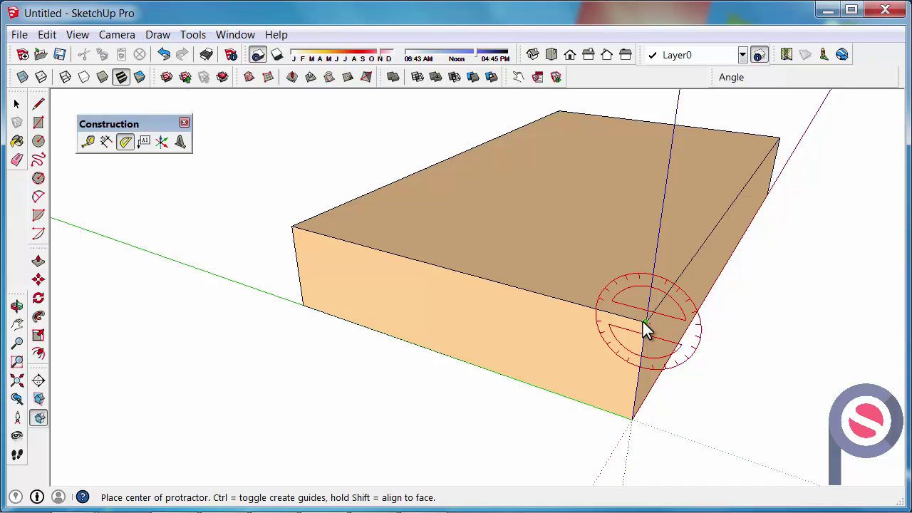
Step: Create 25° protractor guides from the box's near top corner and its top-left corner, both based on the top front edge
left_click(643, 321)
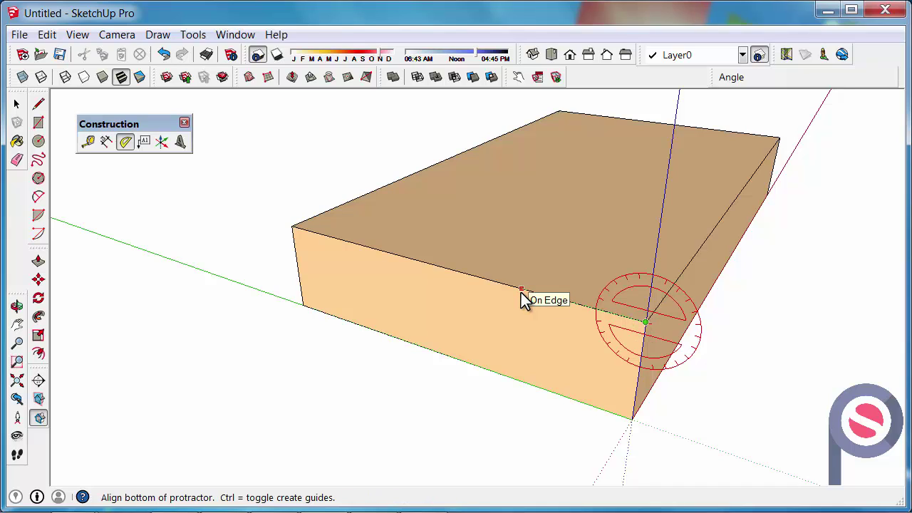
left_click(472, 276)
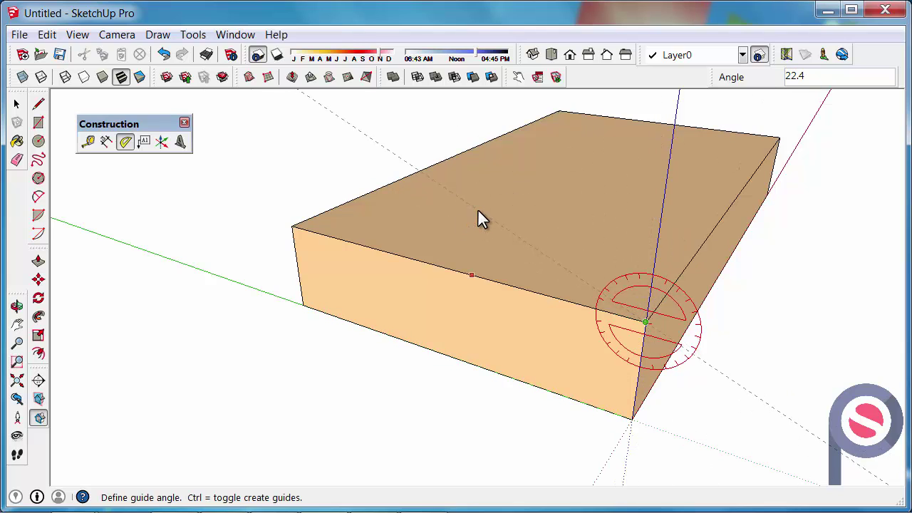
type("25")
key("Return")
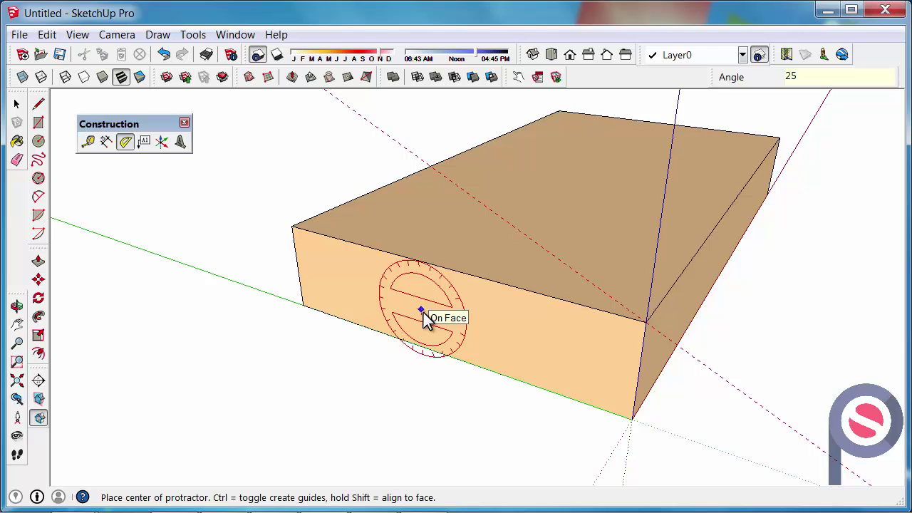
left_click(292, 226)
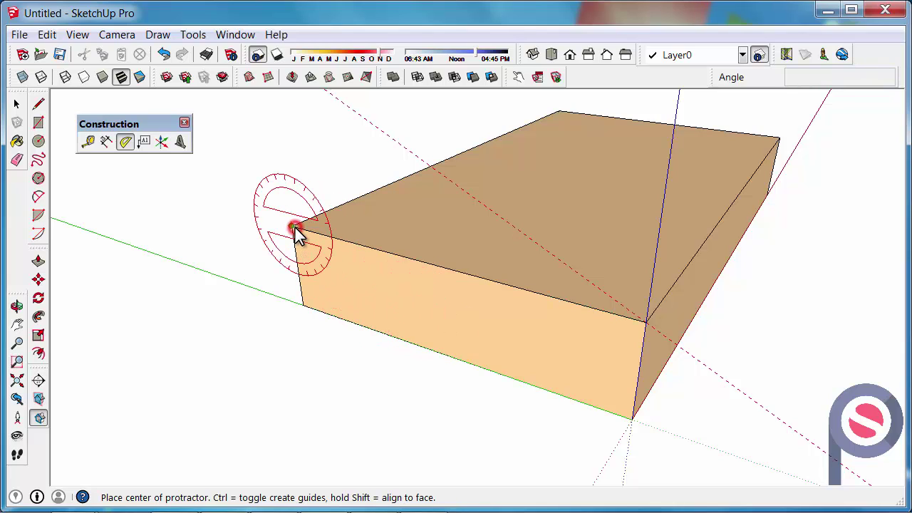
left_click(376, 248)
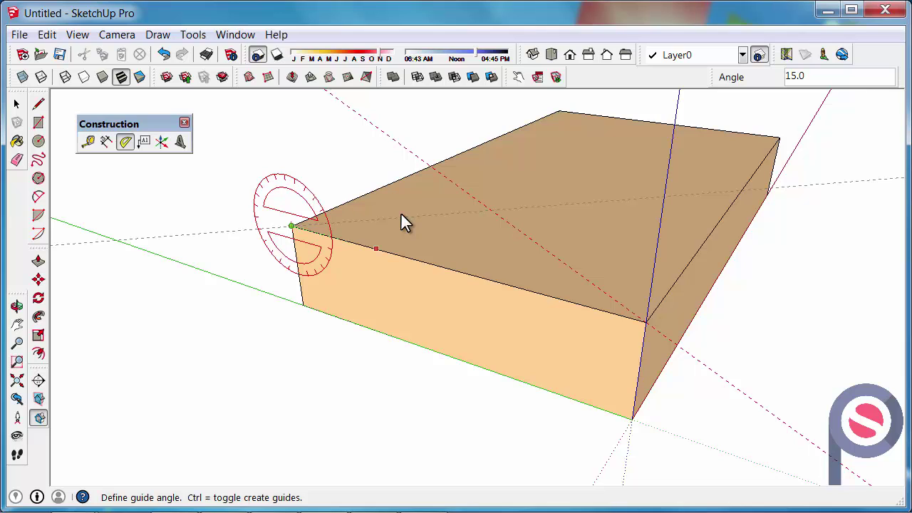
type("25")
key("Return")
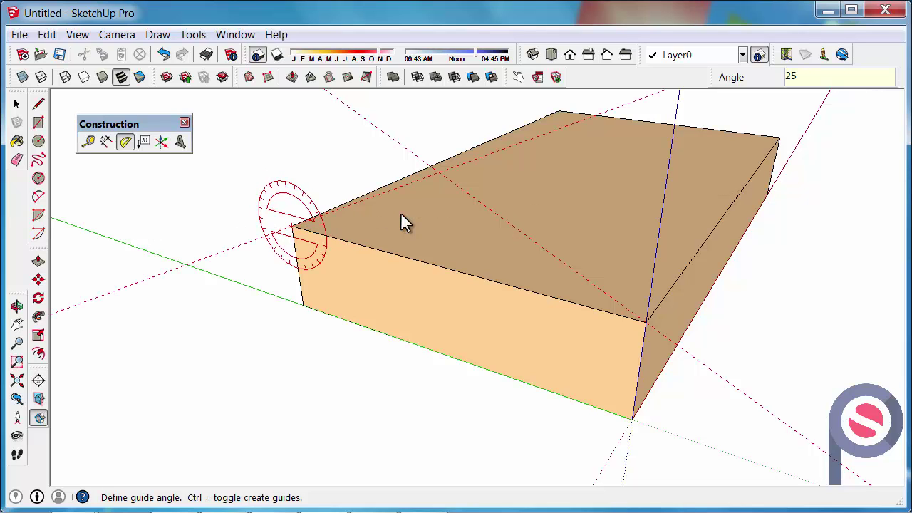
Step: Orbit and zoom the view around to face the box's opposite short end
key("o")
left_click_drag(448, 241, 511, 289)
middle_click_drag(511, 289, 556, 275)
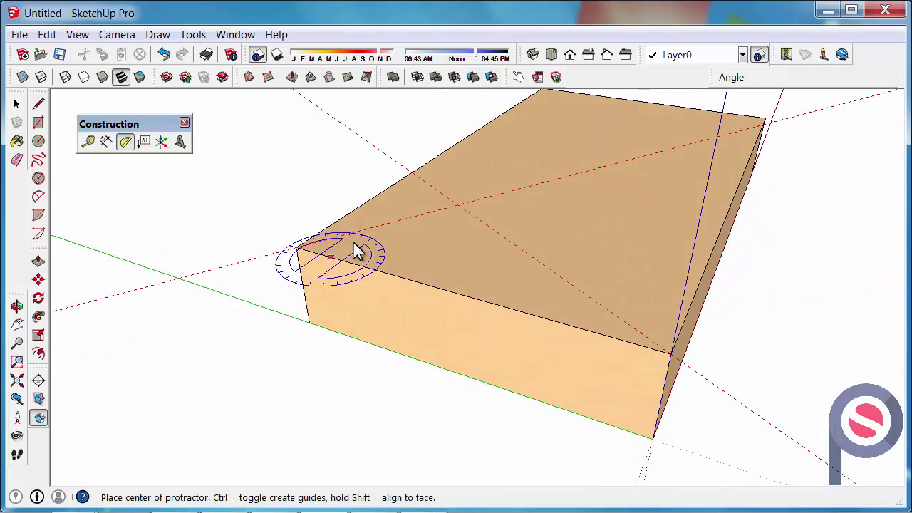
middle_click_drag(801, 228, 236, 242)
scroll(236, 242, "down", 2)
middle_click_drag(648, 302, 376, 201)
scroll(378, 201, "down", 2)
middle_click_drag(437, 261, 440, 303)
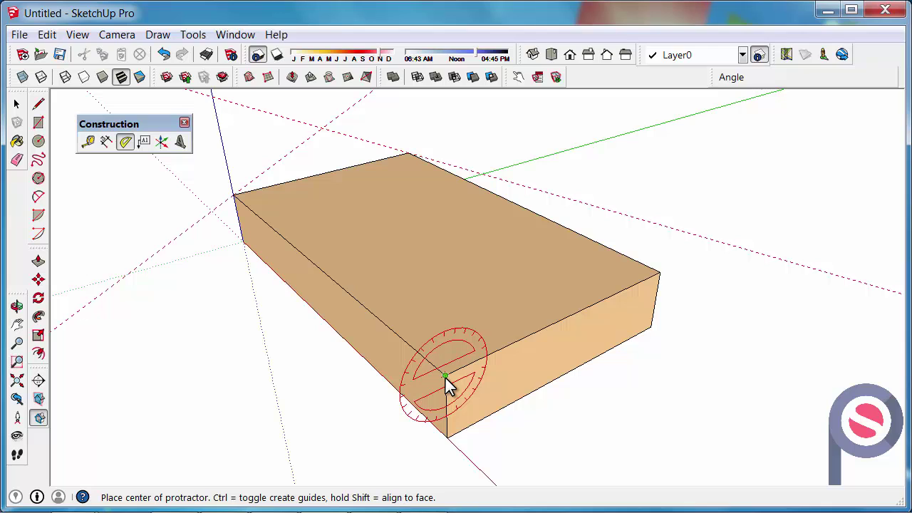
Step: Try anchoring the protractor on the box corner locked to the horizontal plane, then cancel it
left_click_drag(446, 376, 450, 429)
left_click_drag(446, 376, 414, 350)
key("Up")
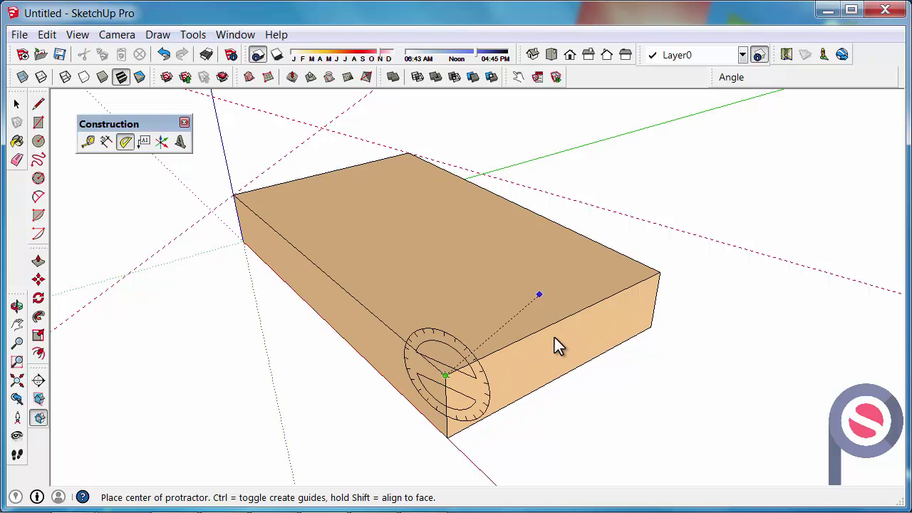
key("Escape")
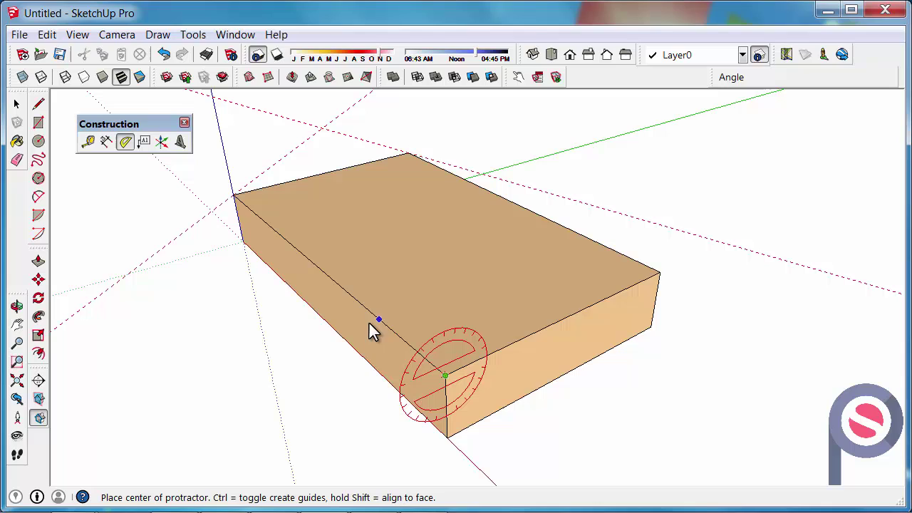
Step: Add 25° guide lines from both corners of the short top edge
left_click(315, 264)
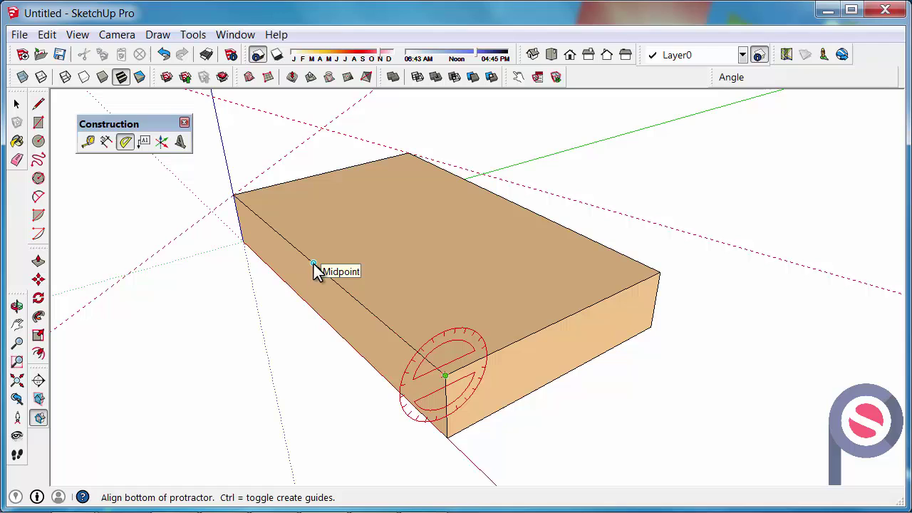
left_click(549, 331)
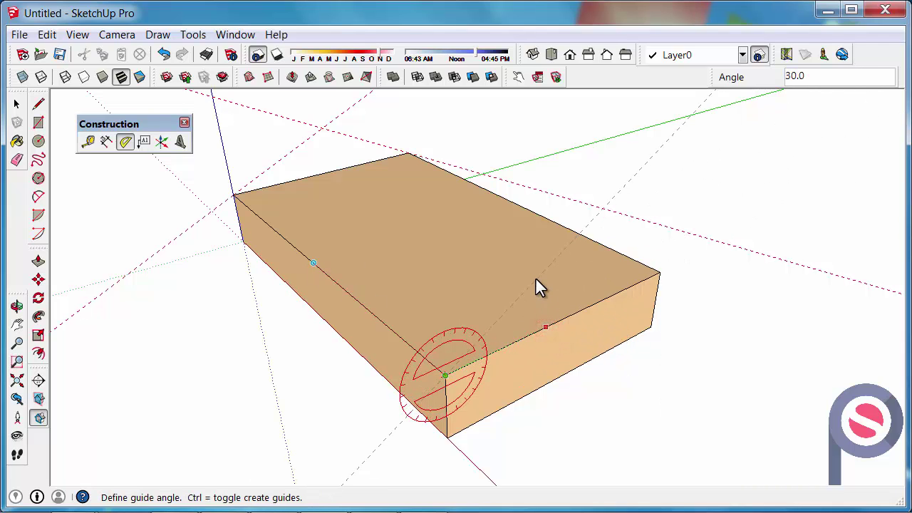
key("Return")
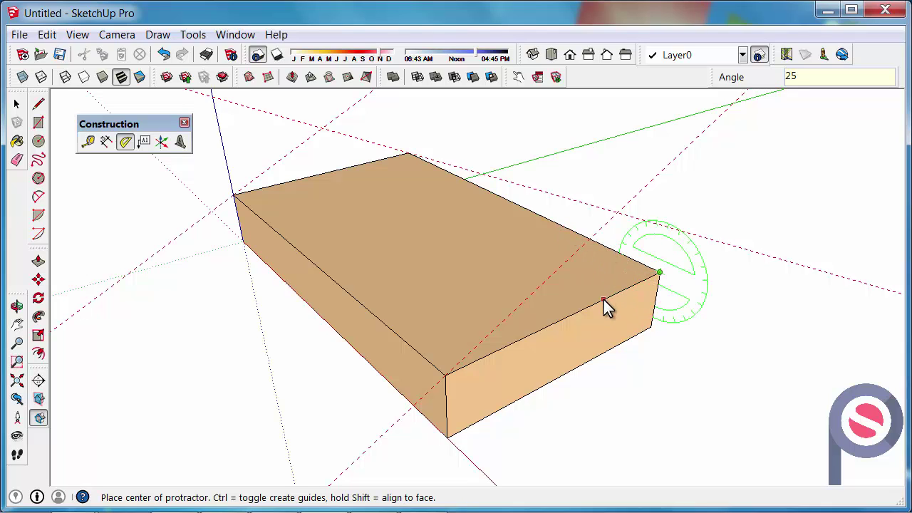
left_click(544, 217)
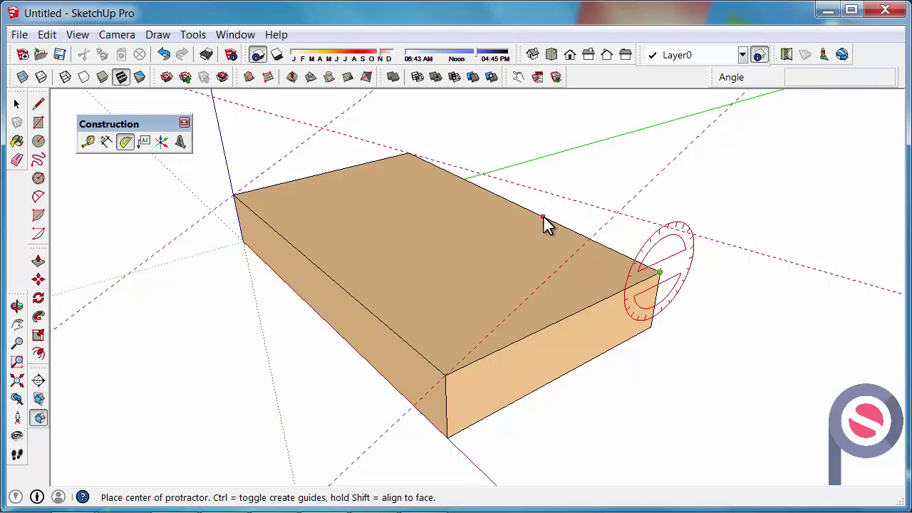
left_click(594, 304)
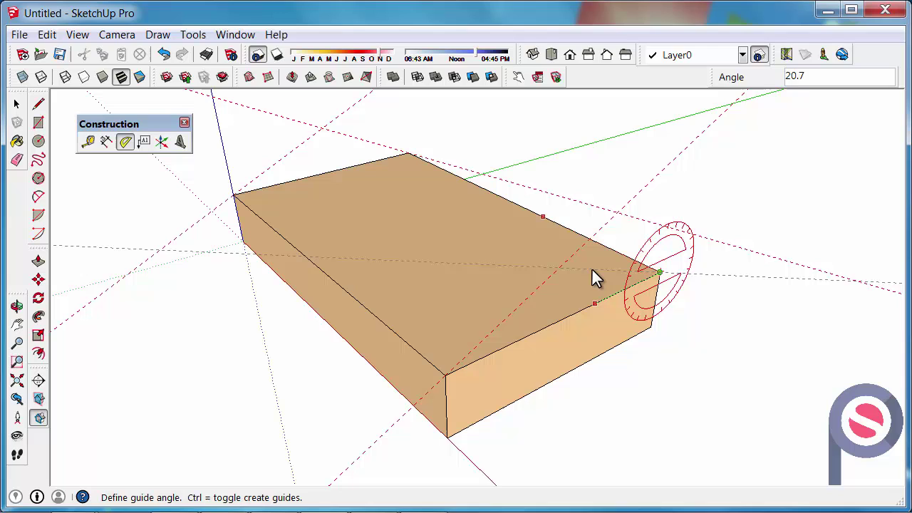
key("Return")
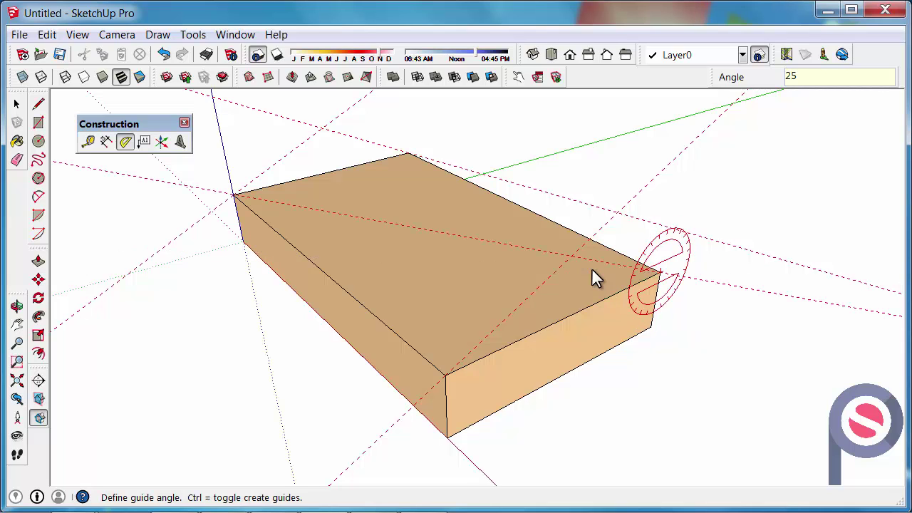
Step: Trace the near gable triangle with lines from corner to guide intersection to corner
left_click(38, 104)
scroll(524, 365, "down", 1)
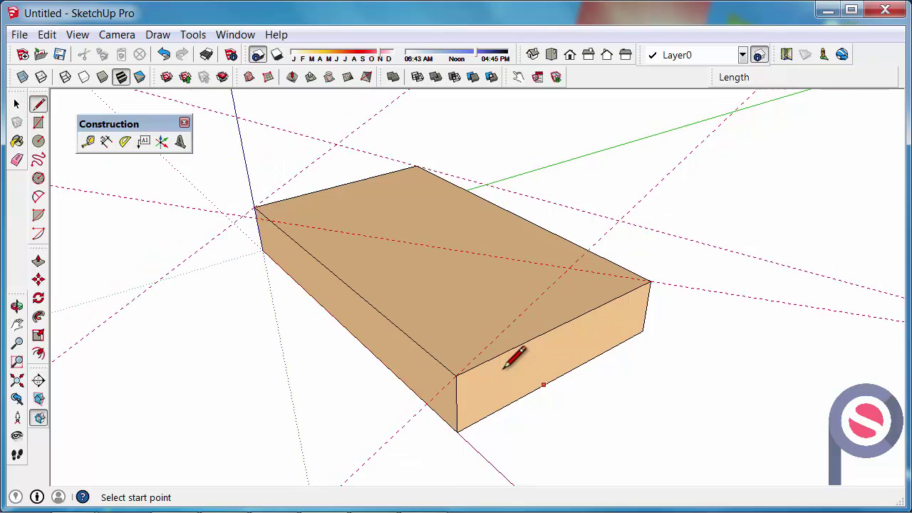
left_click(457, 375)
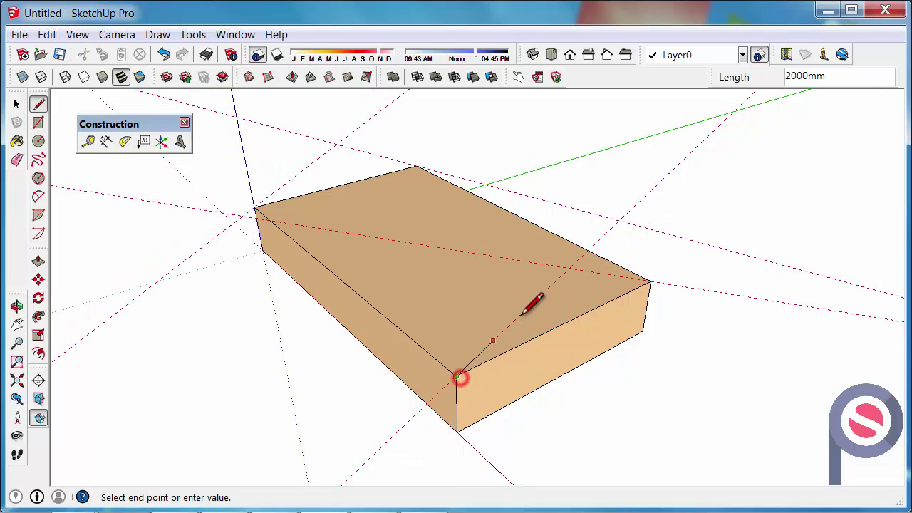
left_click(568, 266)
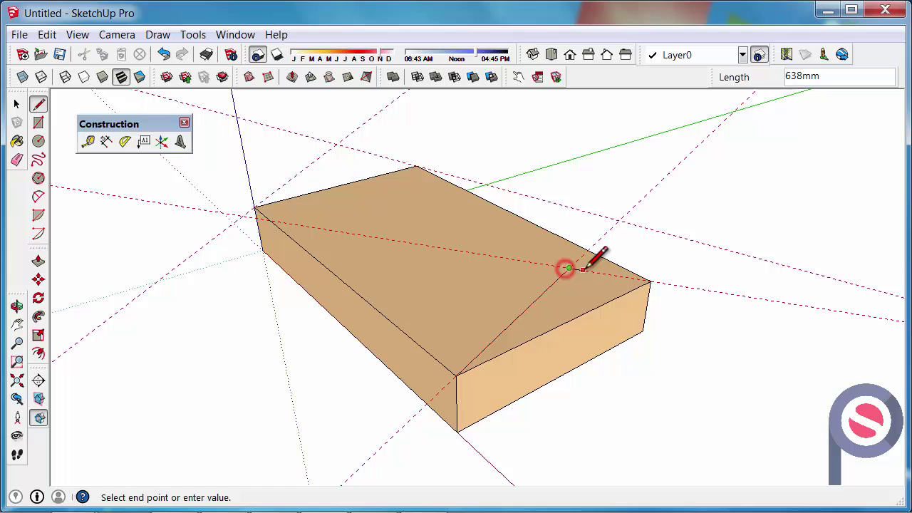
left_click(648, 281)
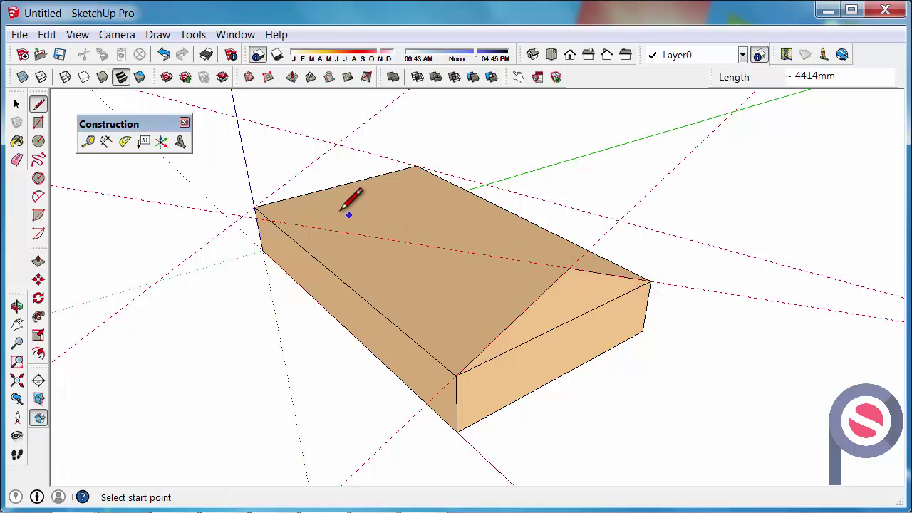
Step: Trace the far gable triangle and draw the ridge line joining both peaks
left_click(255, 207)
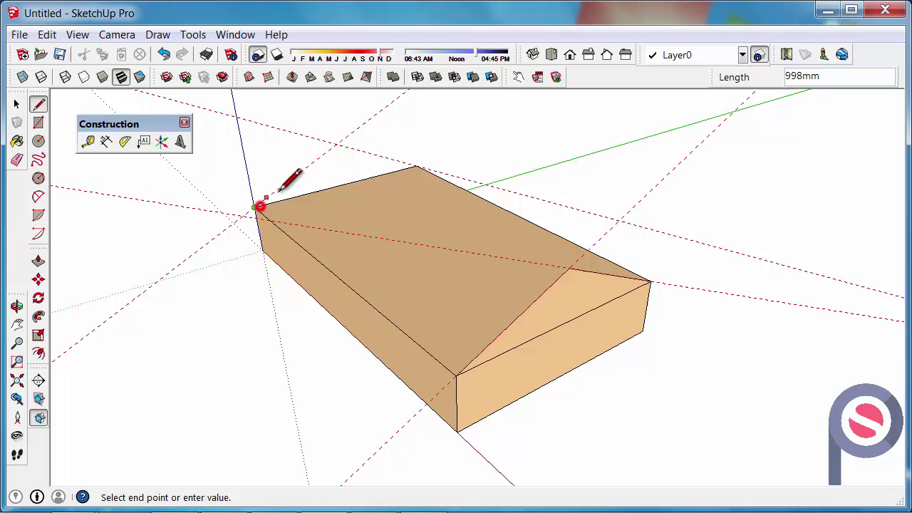
left_click(340, 146)
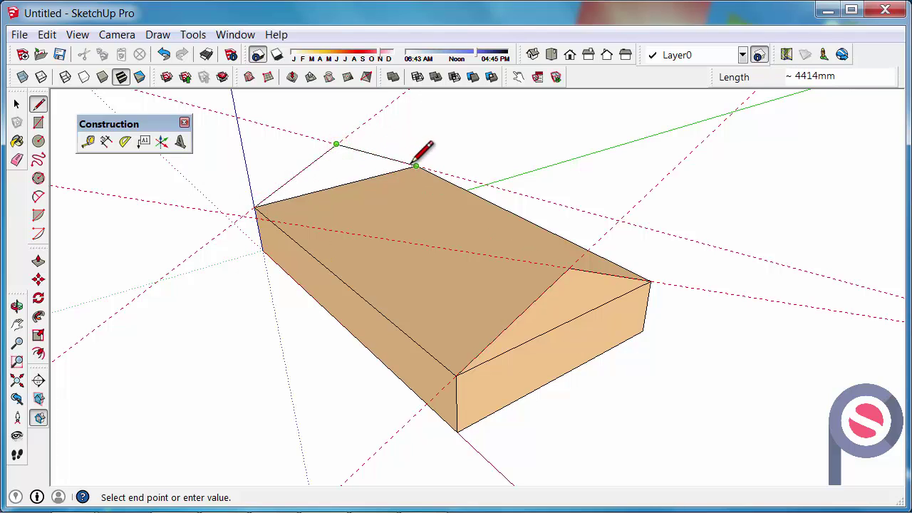
left_click(415, 166)
left_click(337, 145)
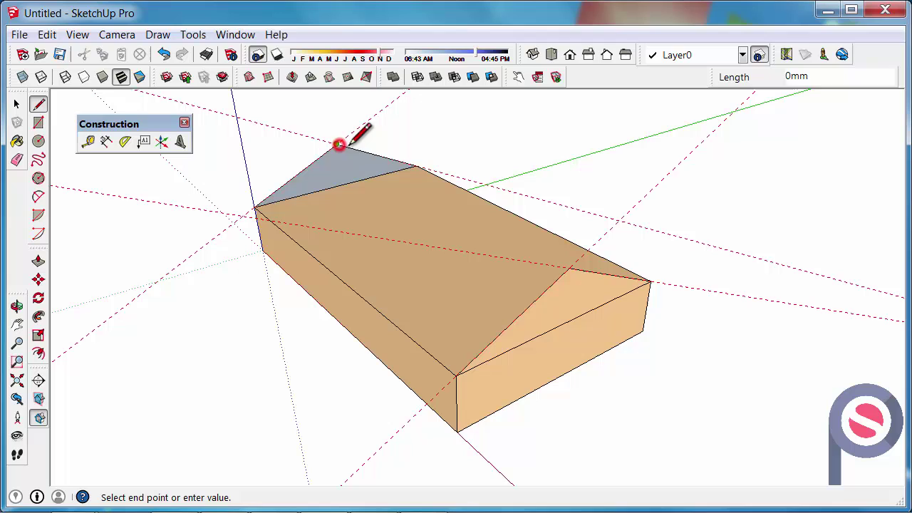
left_click(570, 268)
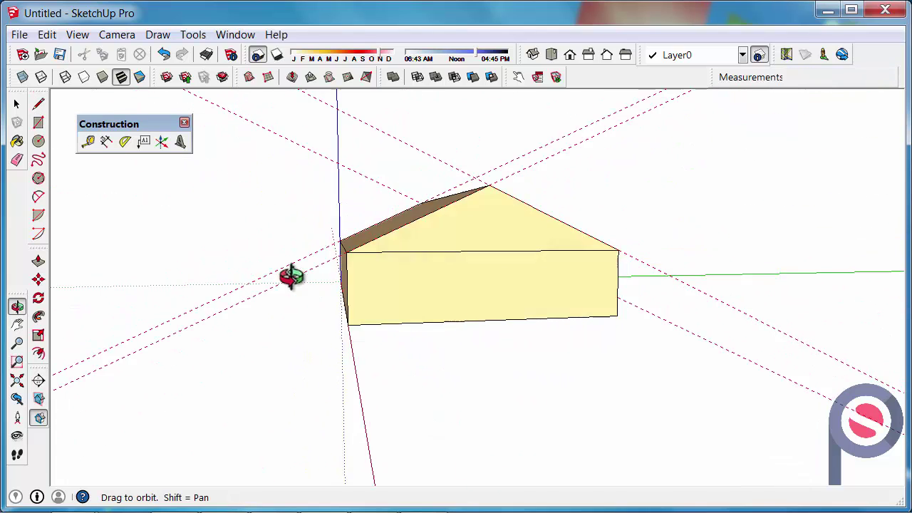